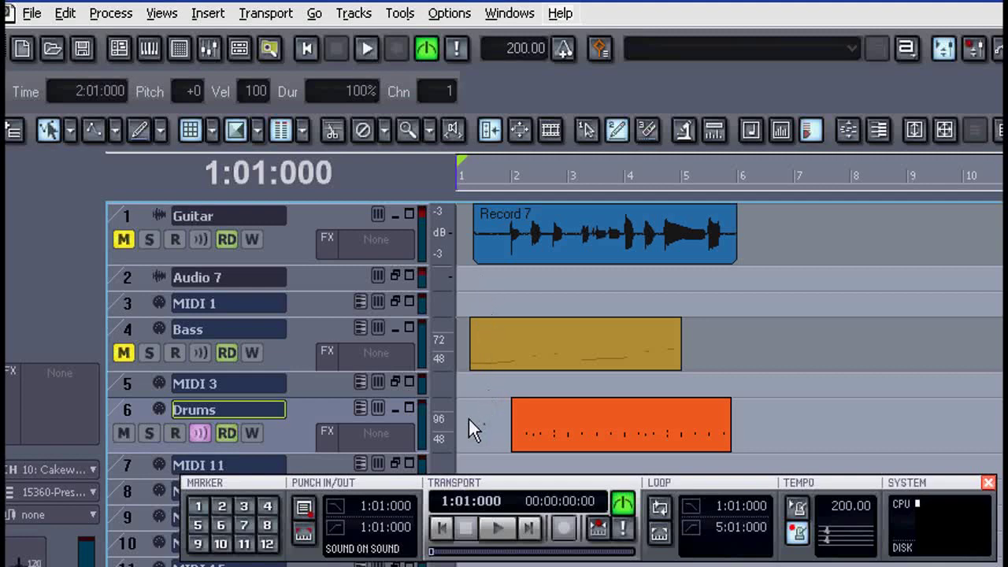
Play the arrangement through once and stop playback.
key(space)
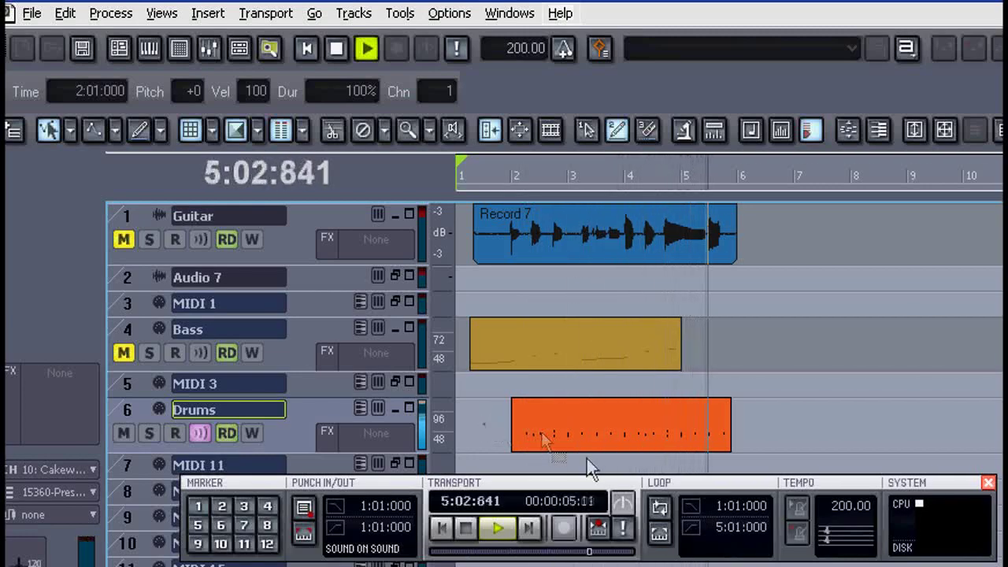
key(space)
Select the Drums clip, set the now time to bar 6, and bring up the Copy dialog.
click(573, 421)
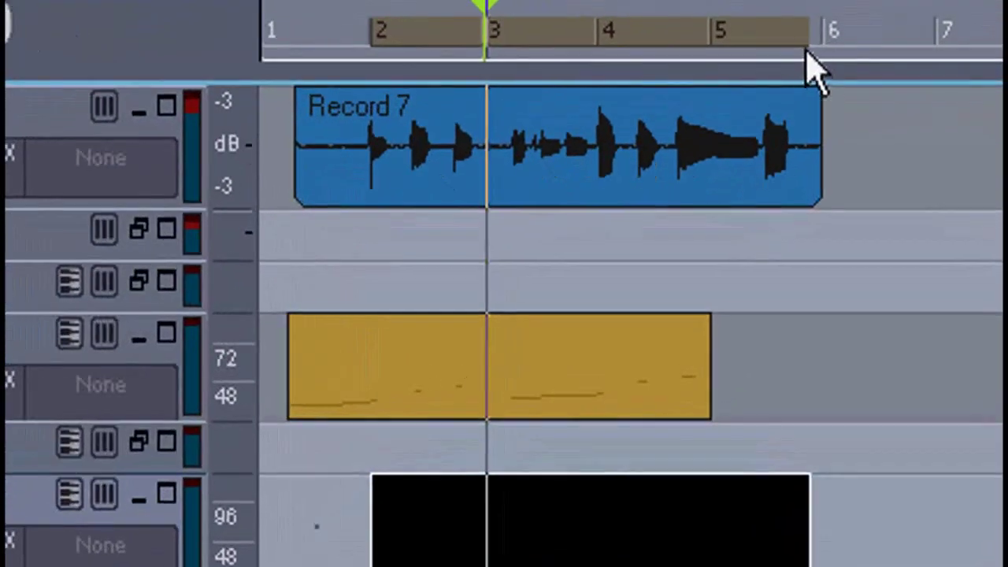
click(810, 47)
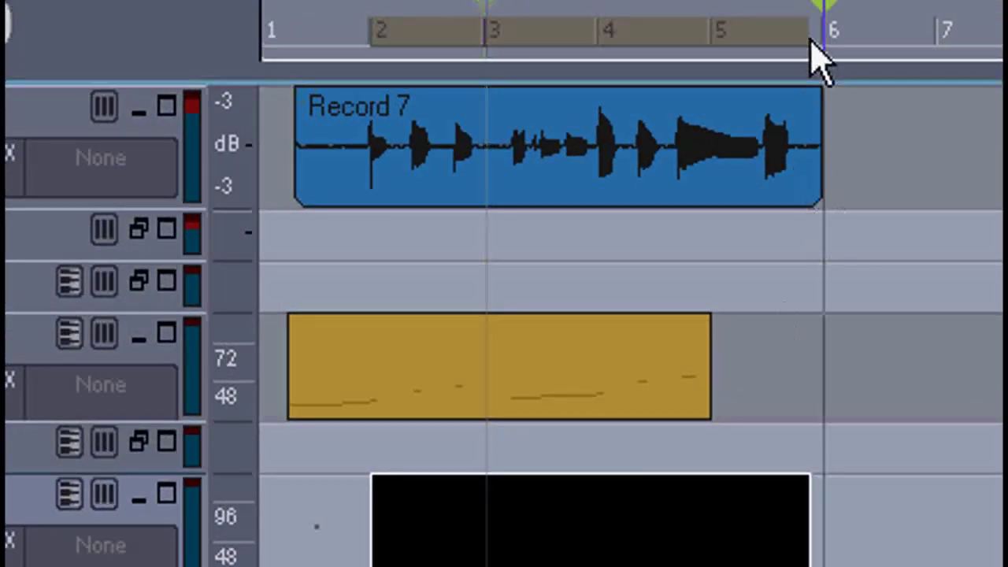
scroll(834, 79, up, 8)
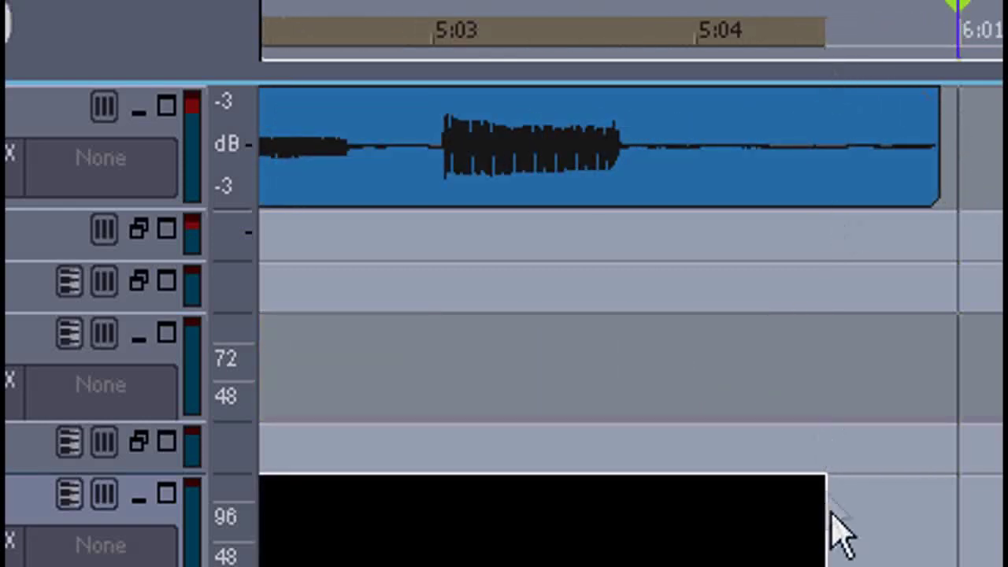
scroll(850, 225, down, 8)
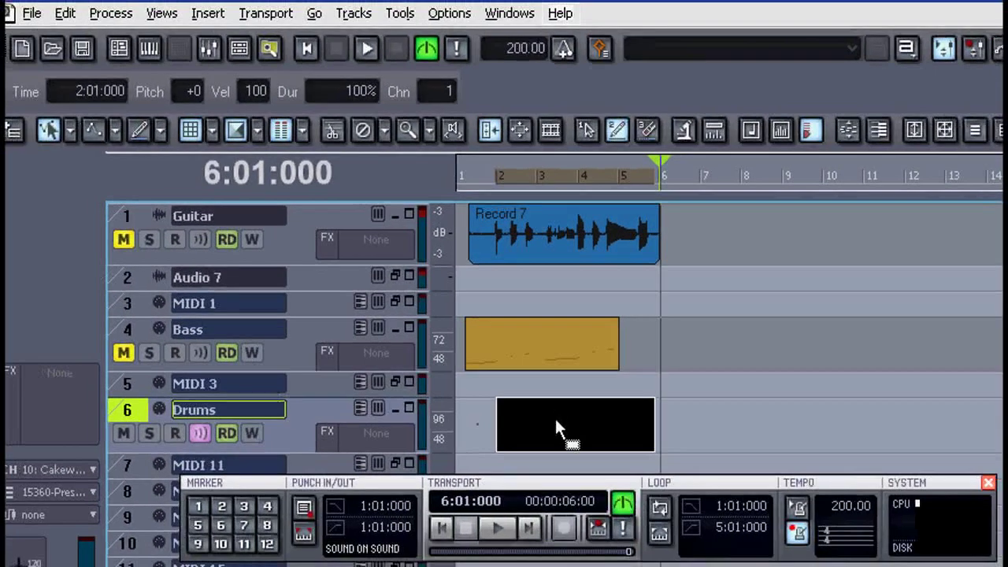
key(ctrl+c)
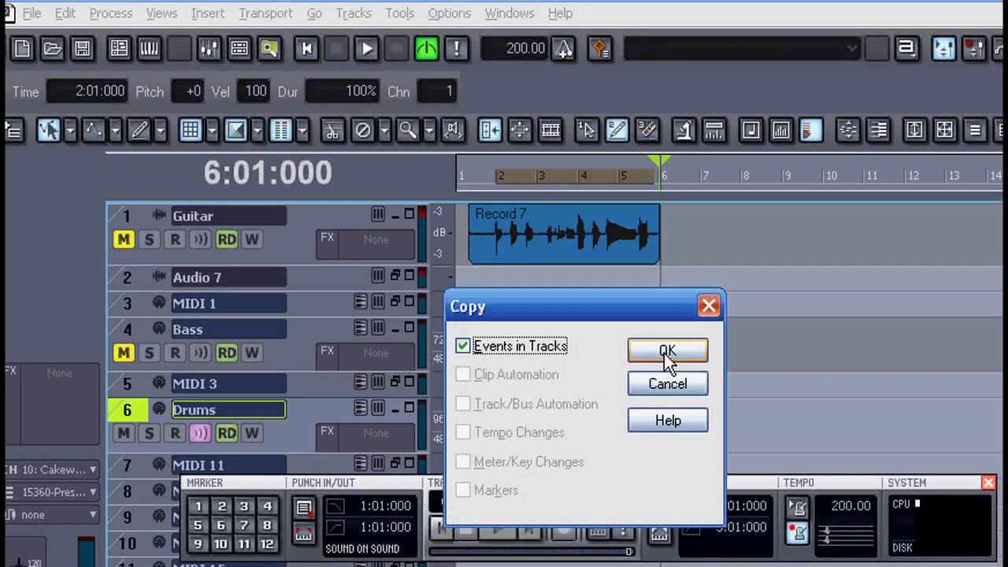
Copy the drum events and paste 3 repetitions on track 6 starting at 6:01:000.
click(667, 352)
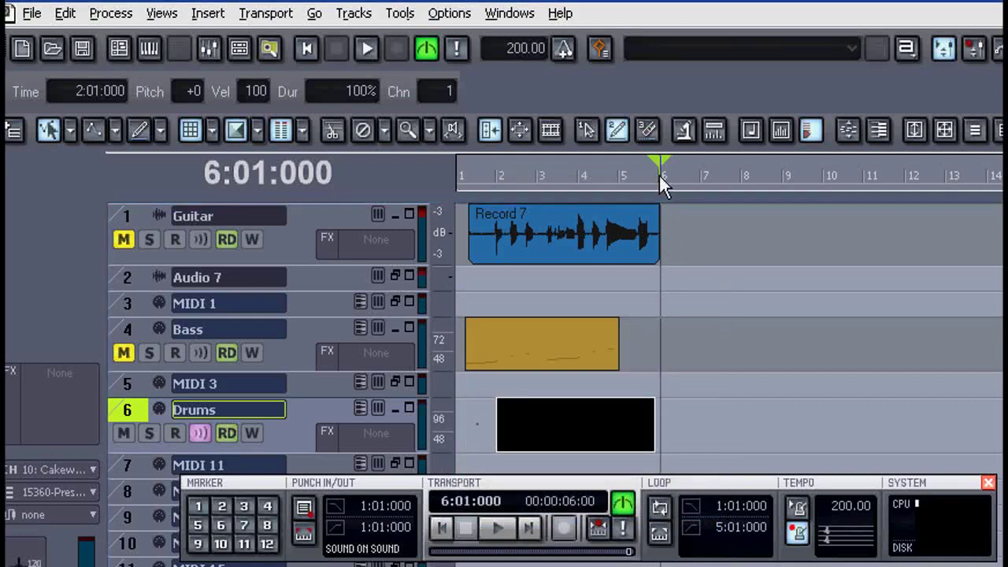
key(ctrl+v)
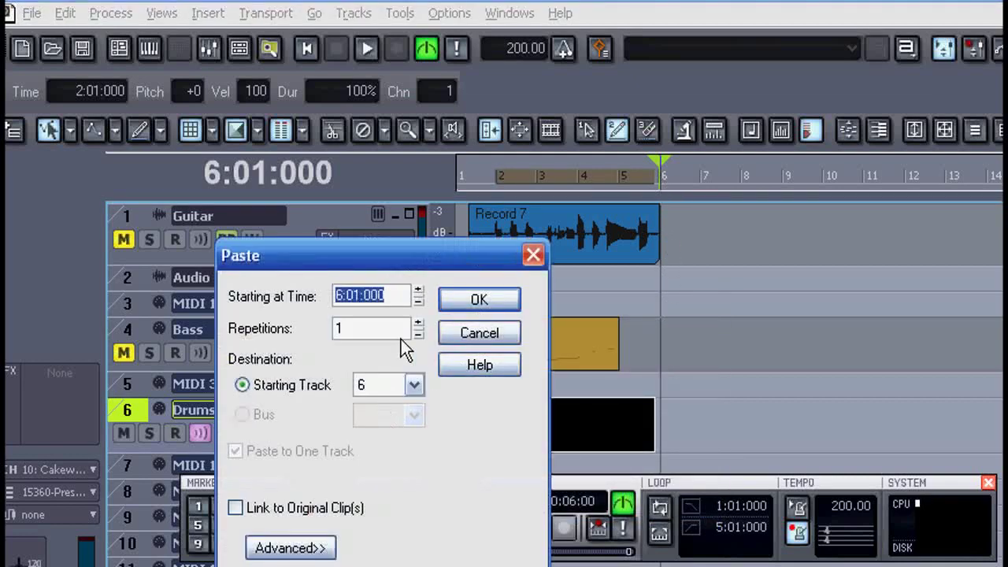
click(478, 300)
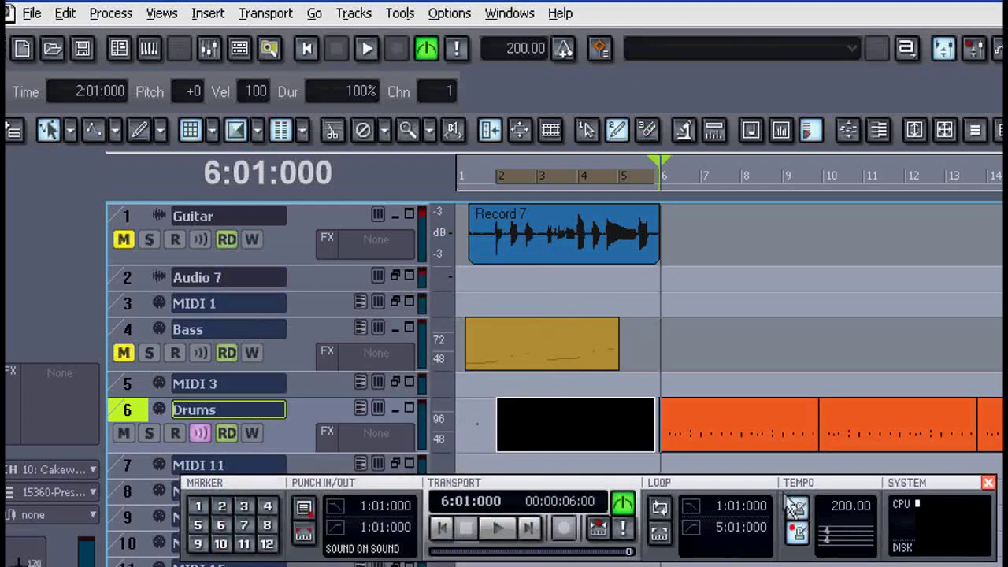
Play the drum repeats from bar 6, stop, and undo the paste.
key(space)
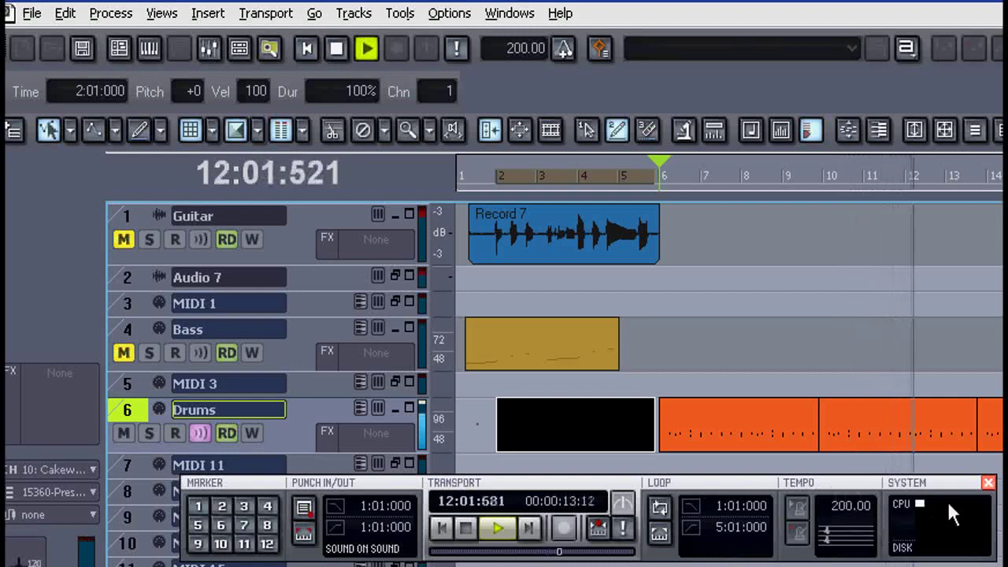
key(space)
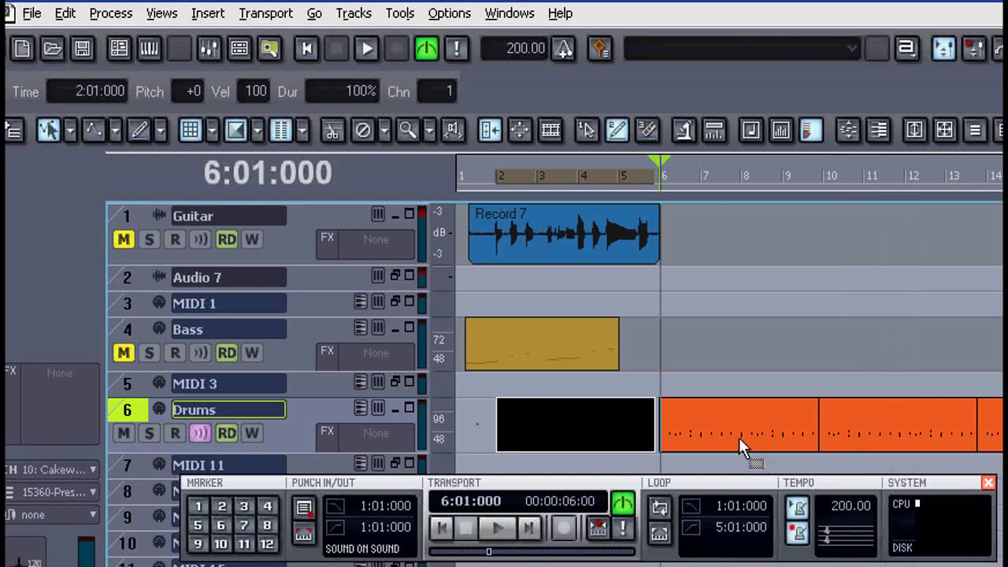
key(ctrl+z)
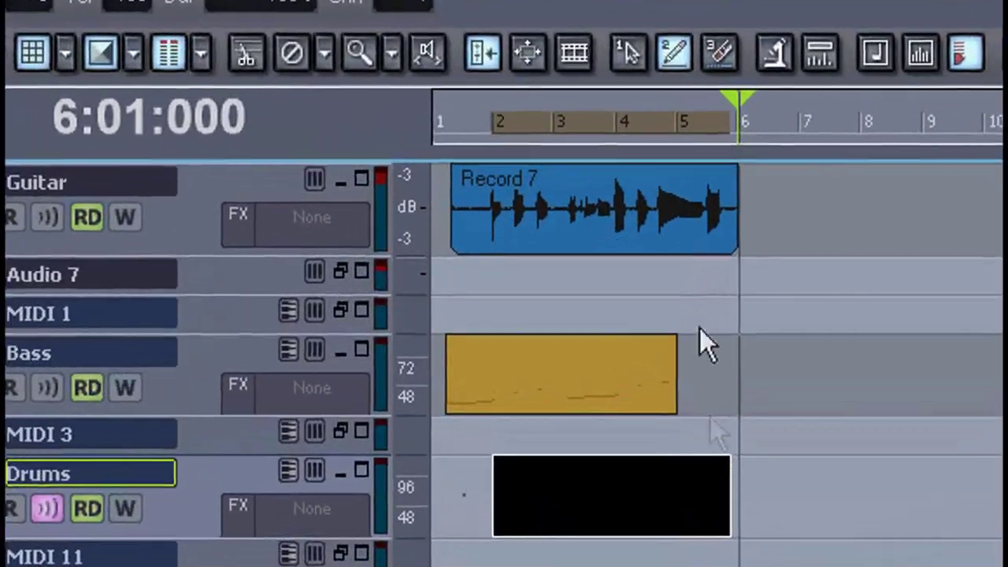
Select the time range in the ruler from bar 2 to the start of bar 6.
drag(504, 123, 687, 142)
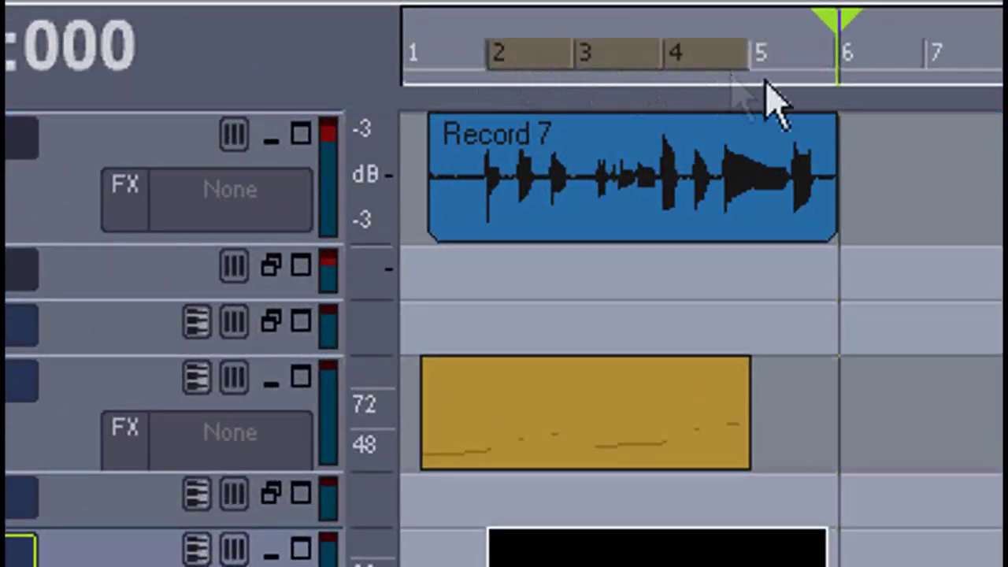
drag(775, 103, 846, 106)
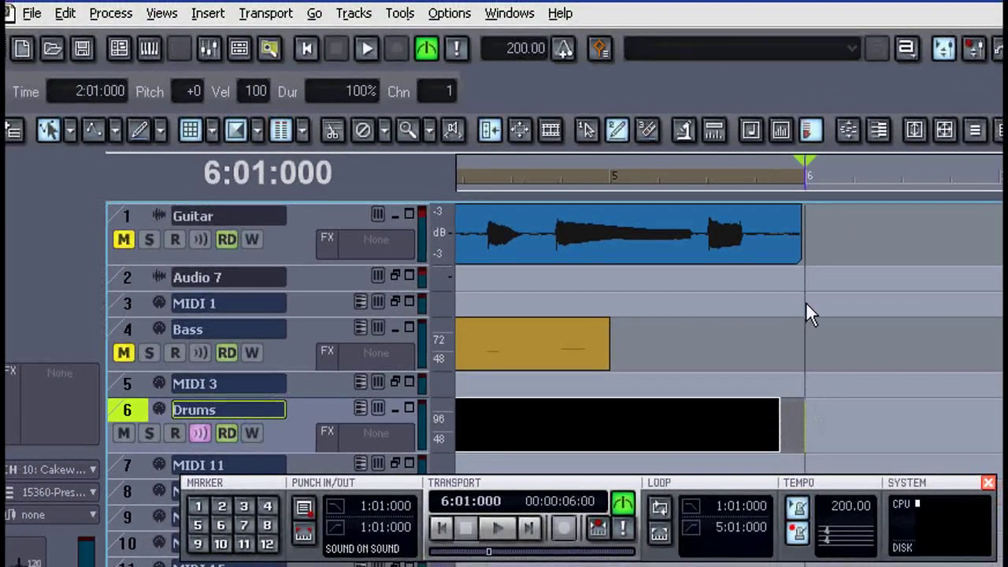
scroll(787, 314, down, 4)
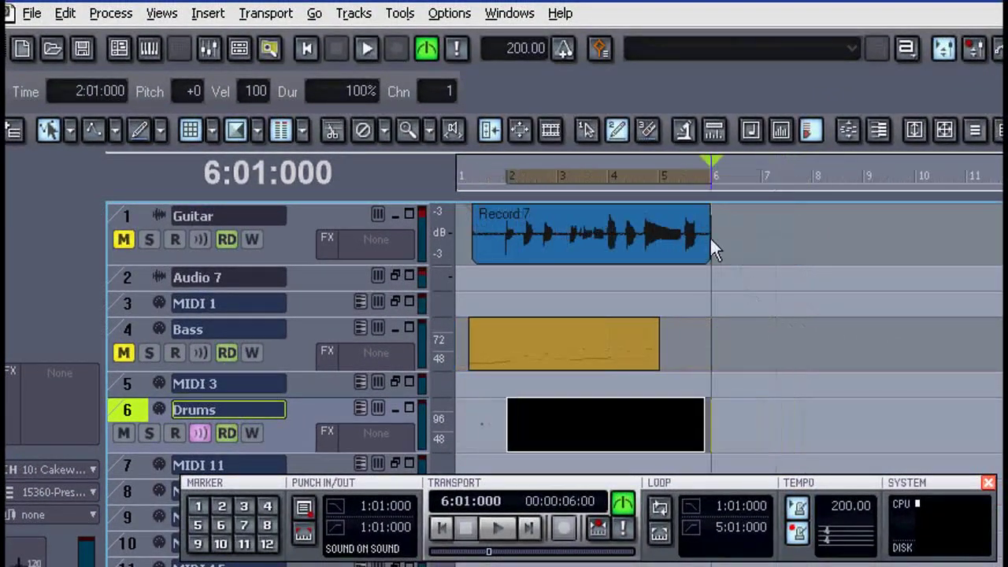
Copy the bar 2–6 drum range, paste 3 repetitions at 6:01:000 on track 6, and play it.
key(ctrl+c)
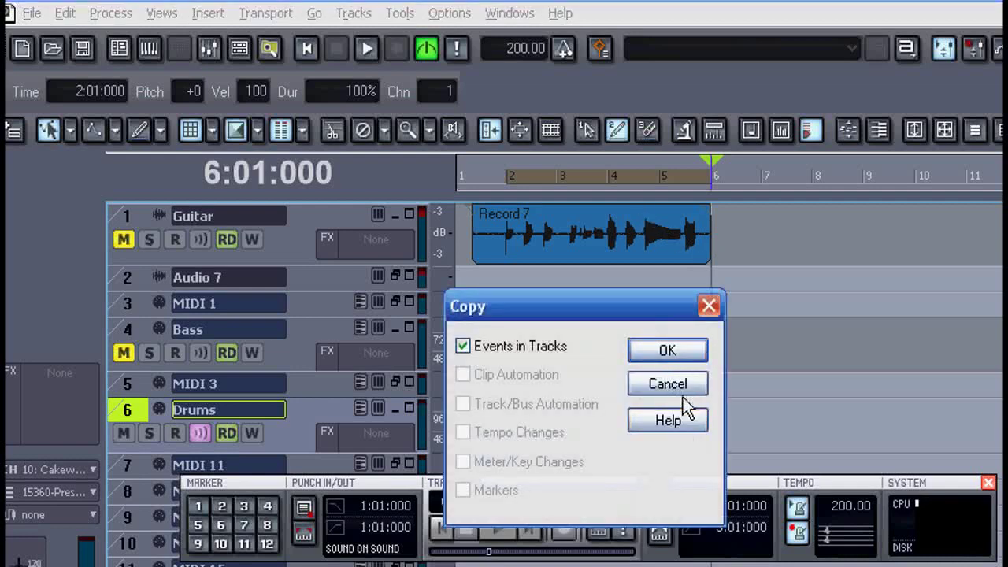
click(666, 351)
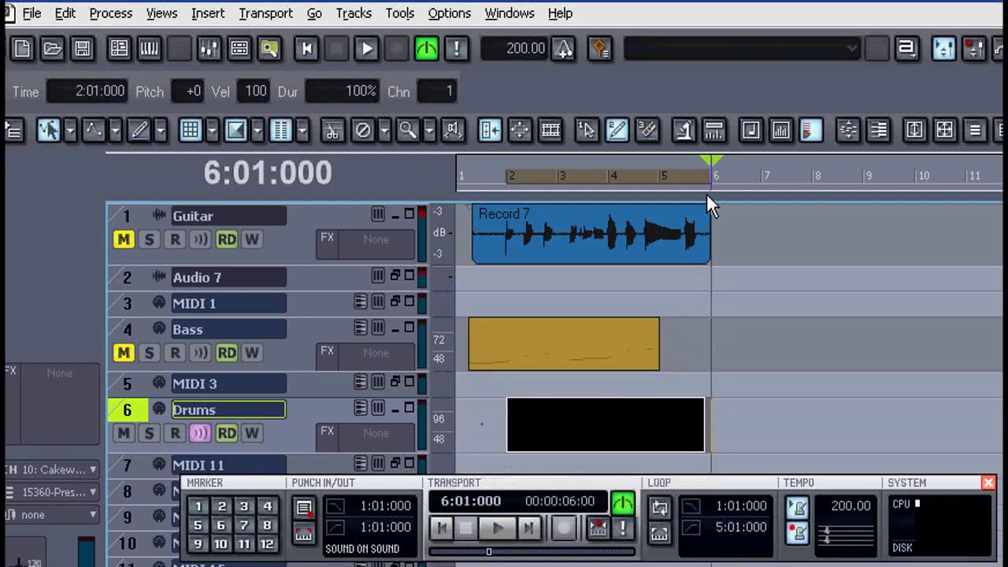
key(ctrl+v)
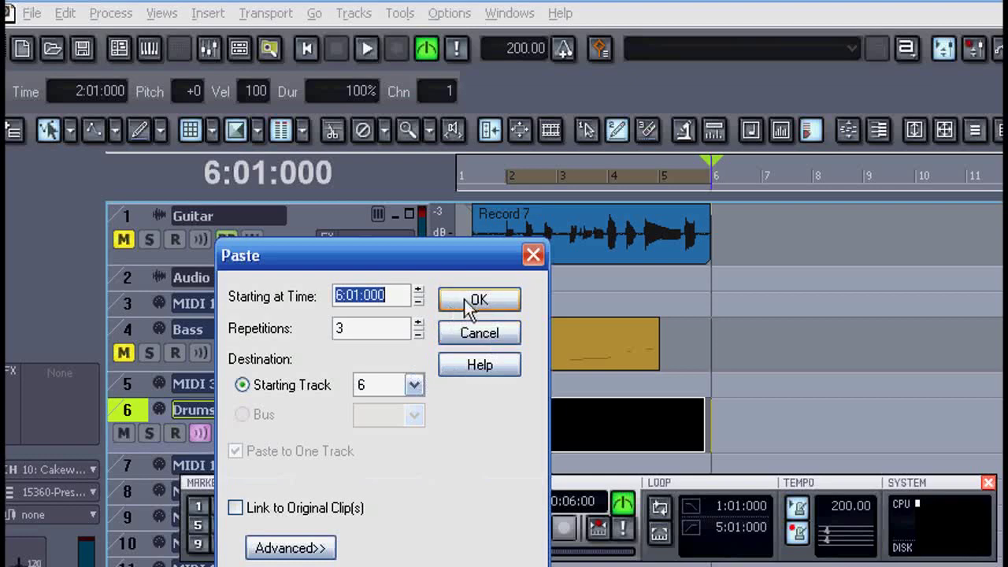
click(475, 301)
key(space)
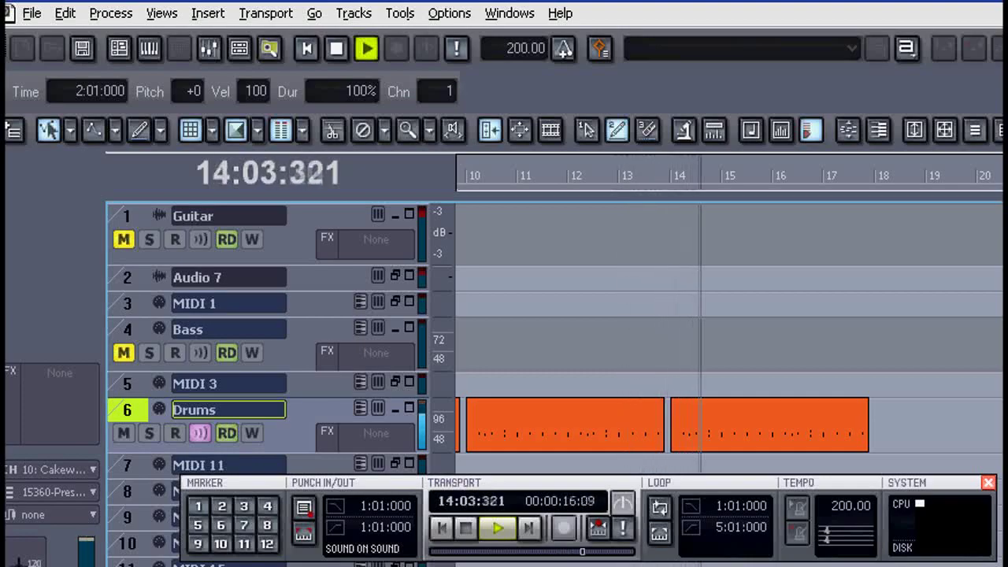
key(space)
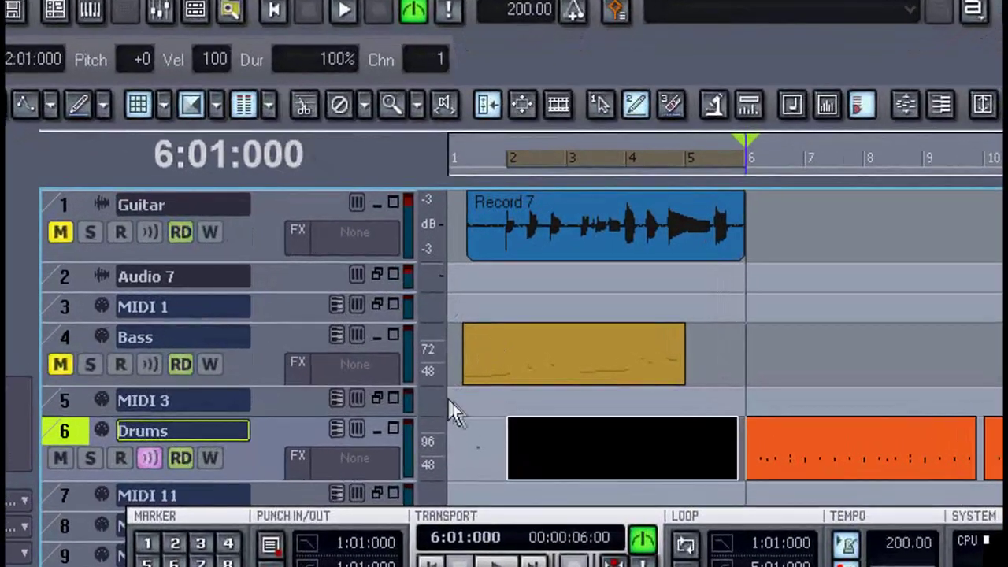
Play from the song start, select the Bass clip, and Ctrl-drag a copy to begin at bar 5.
key(w)
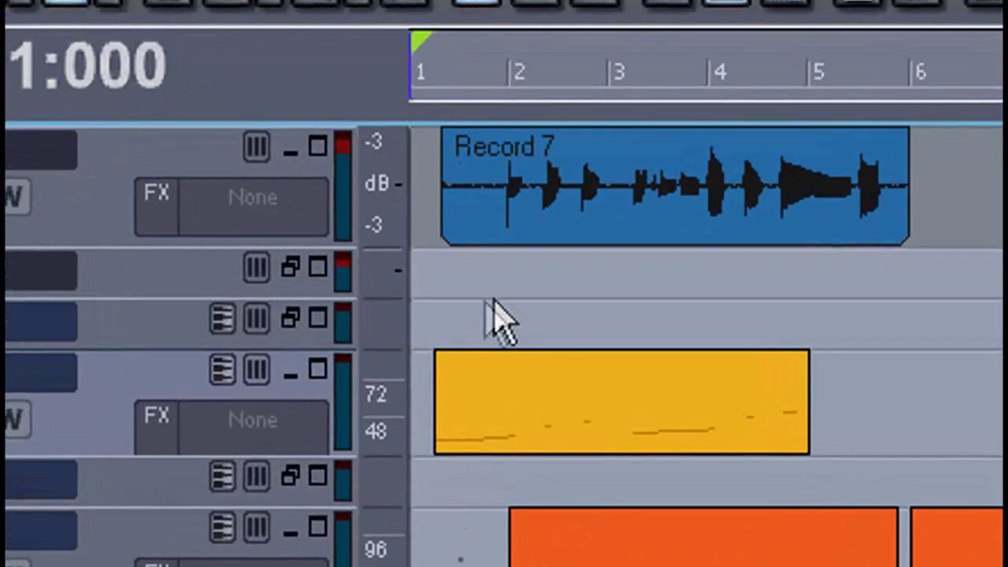
key(space)
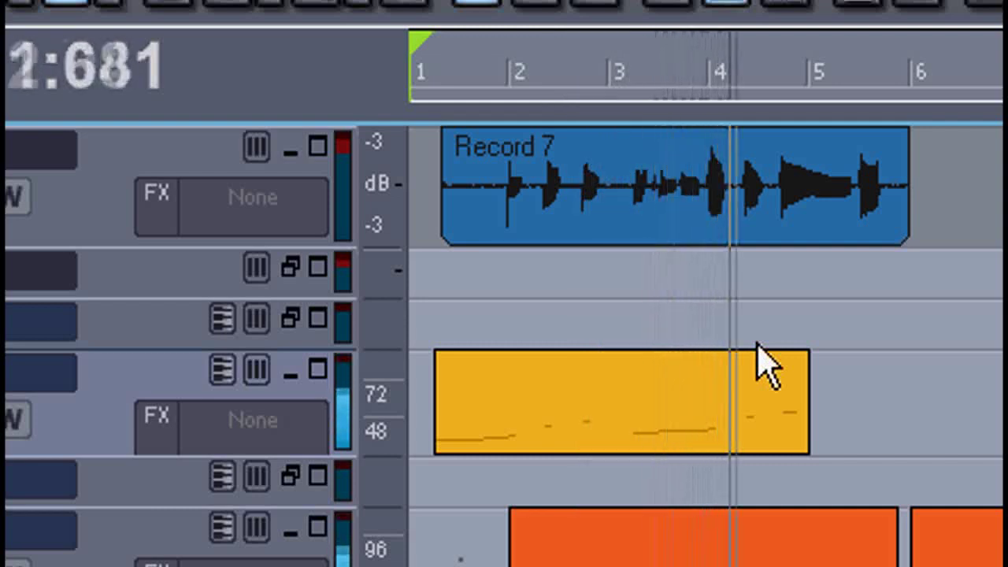
drag(771, 367, 482, 299)
key(space)
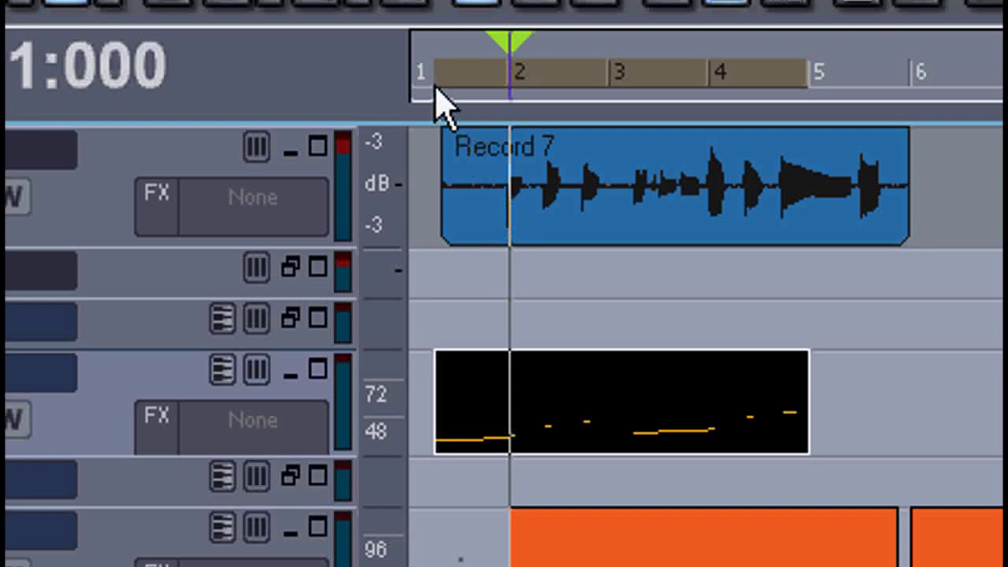
drag(622, 377, 929, 386)
key(space)
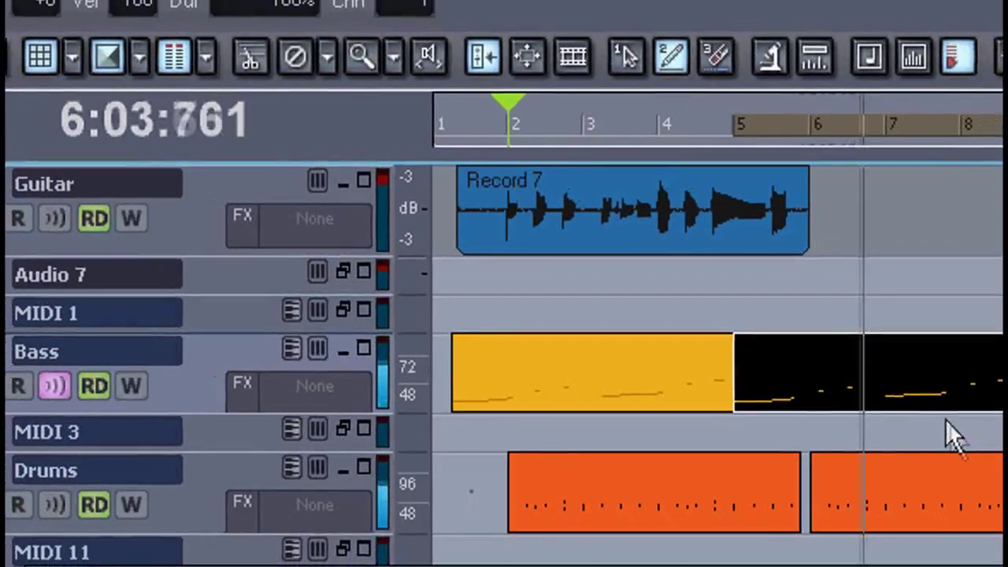
Stop playback, delete the misplaced Bass copy, and reselect bars 1 to 5.
key(space)
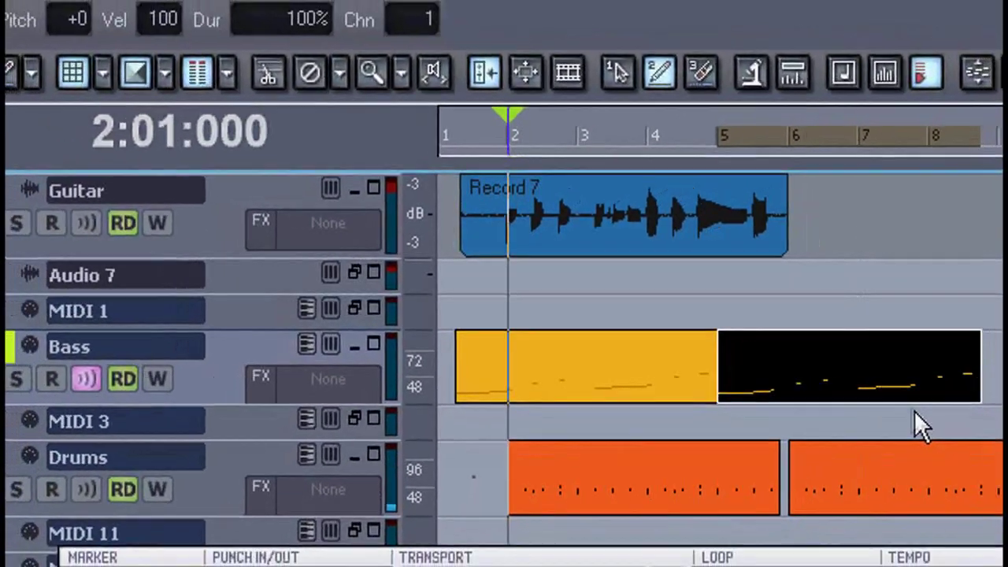
key(Delete)
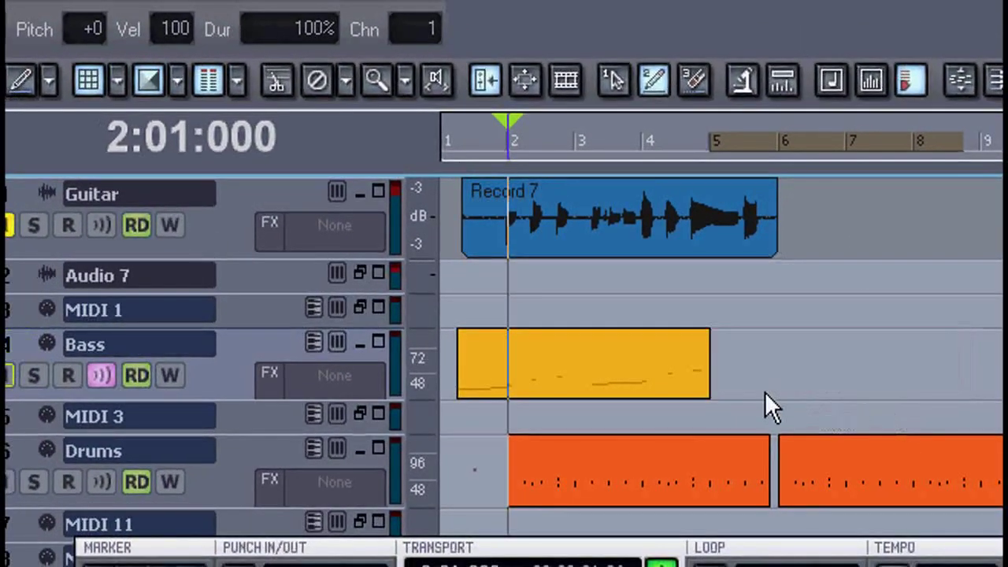
click(704, 140)
drag(504, 161, 445, 147)
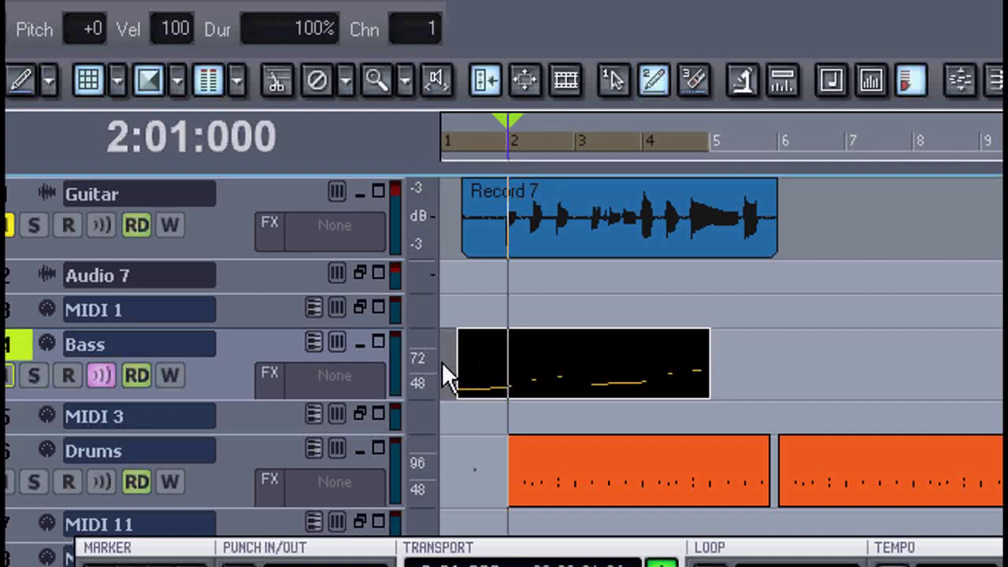
Select the Bass track and clip, Ctrl-drag a copy right after the original, and listen back.
click(10, 355)
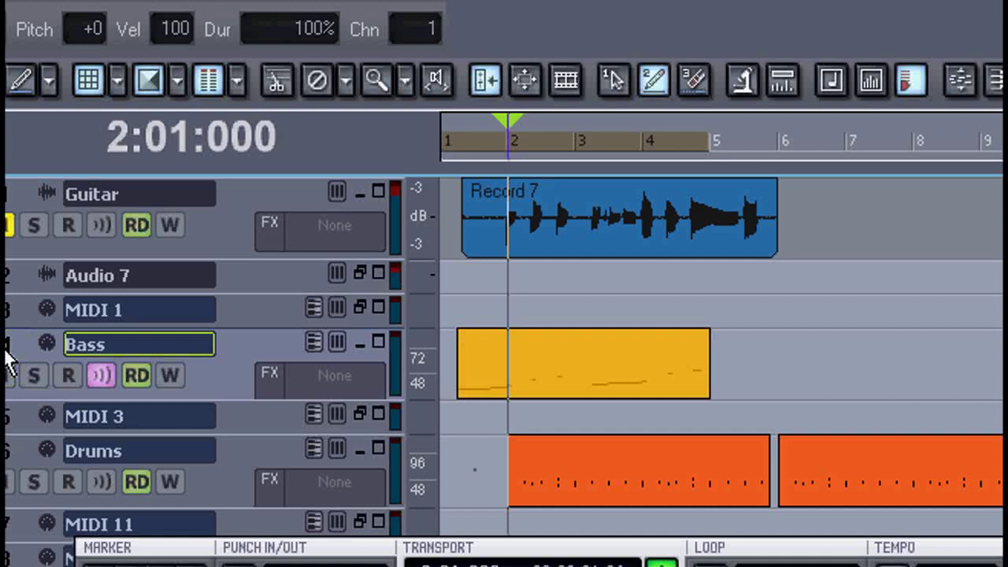
click(10, 354)
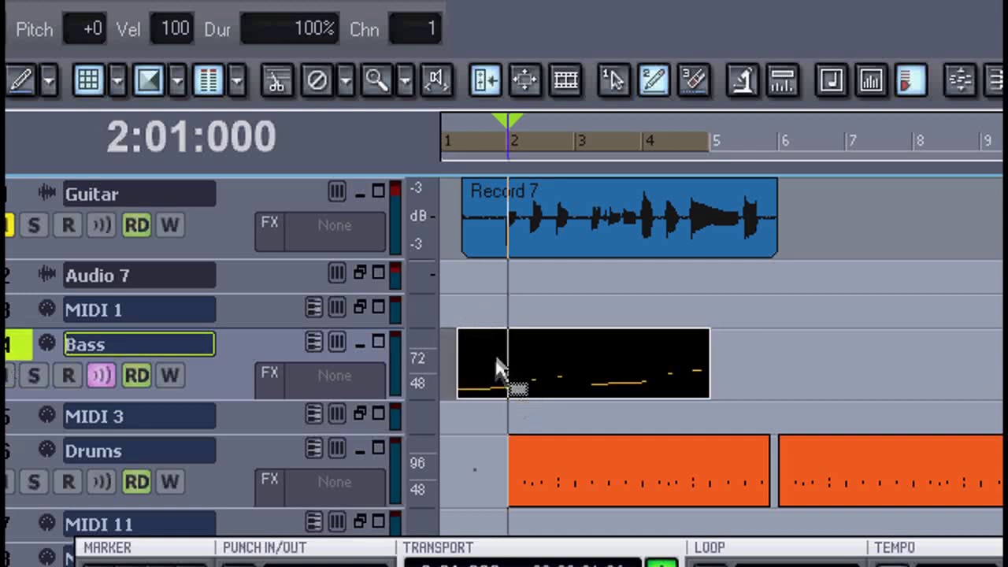
drag(496, 359, 750, 357)
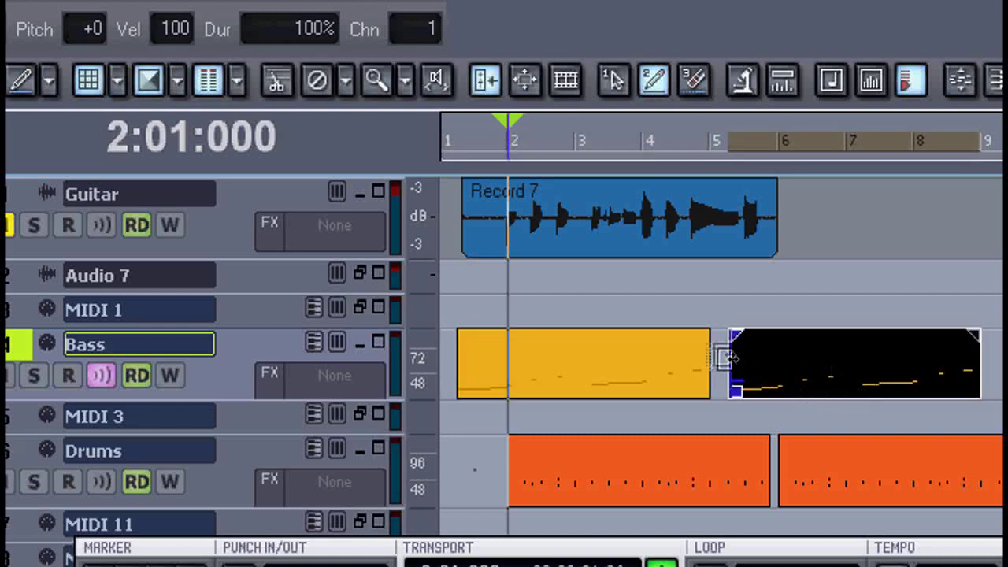
key(space)
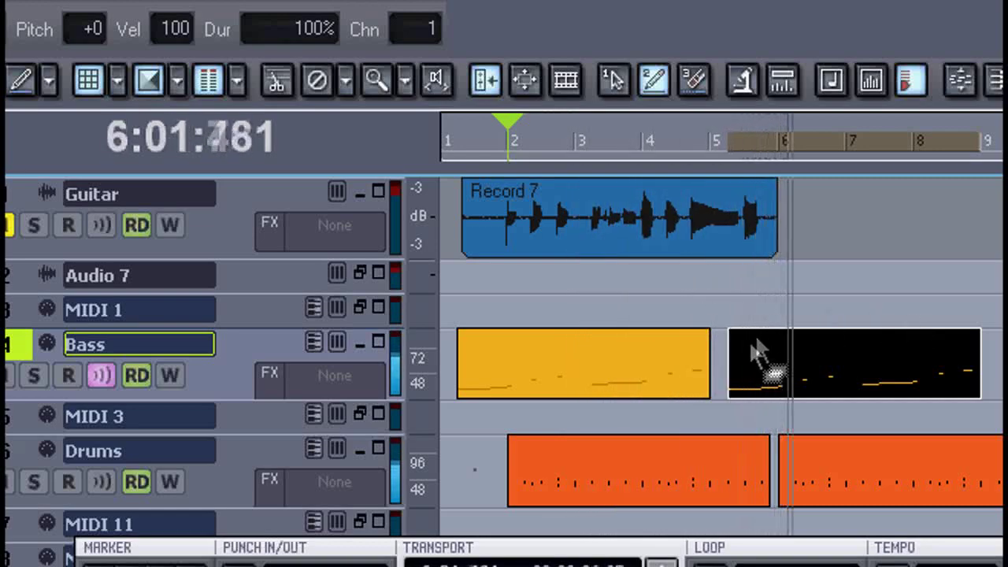
key(space)
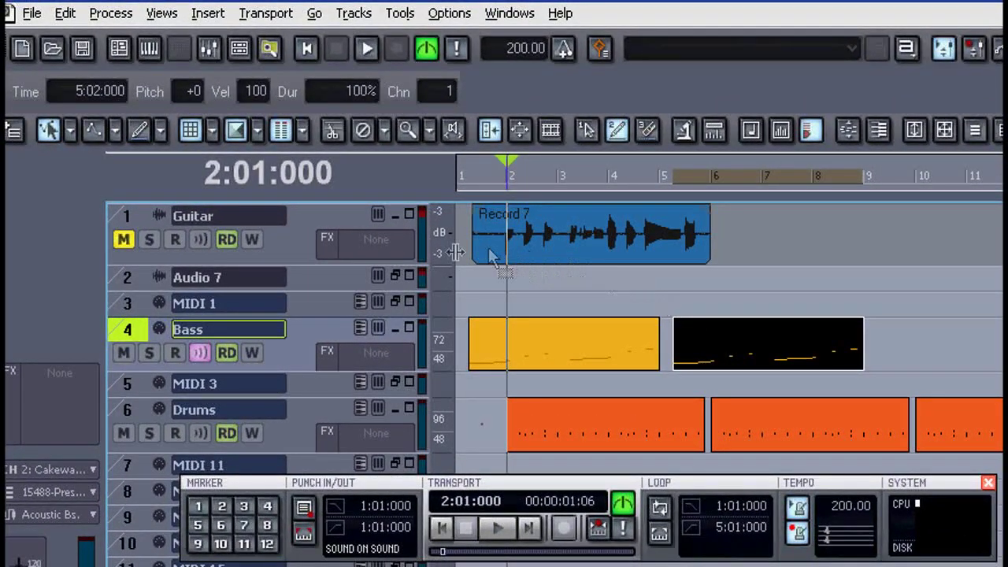
Toggle the Guitar track mute and play the song from the beginning.
click(126, 239)
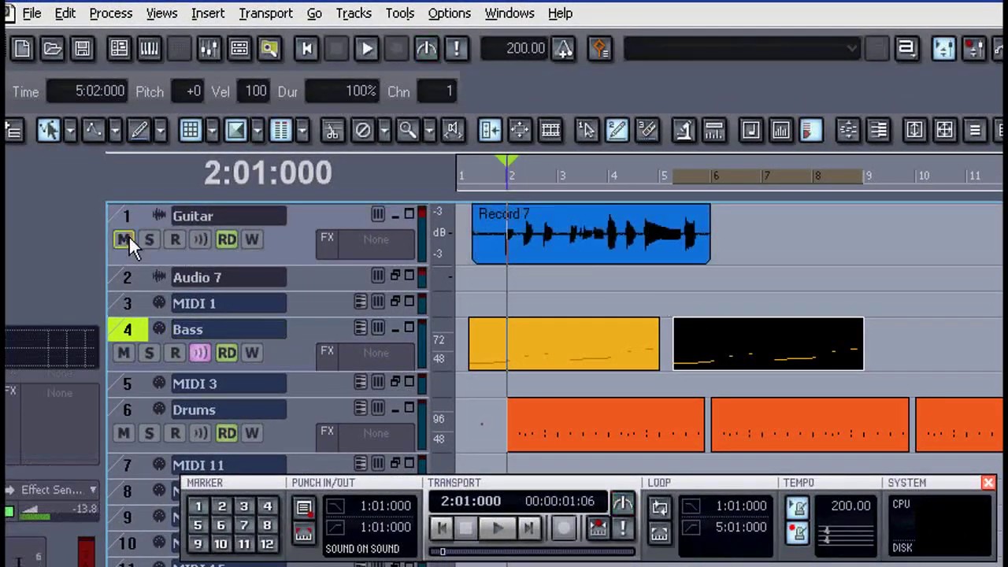
key(w)
key(space)
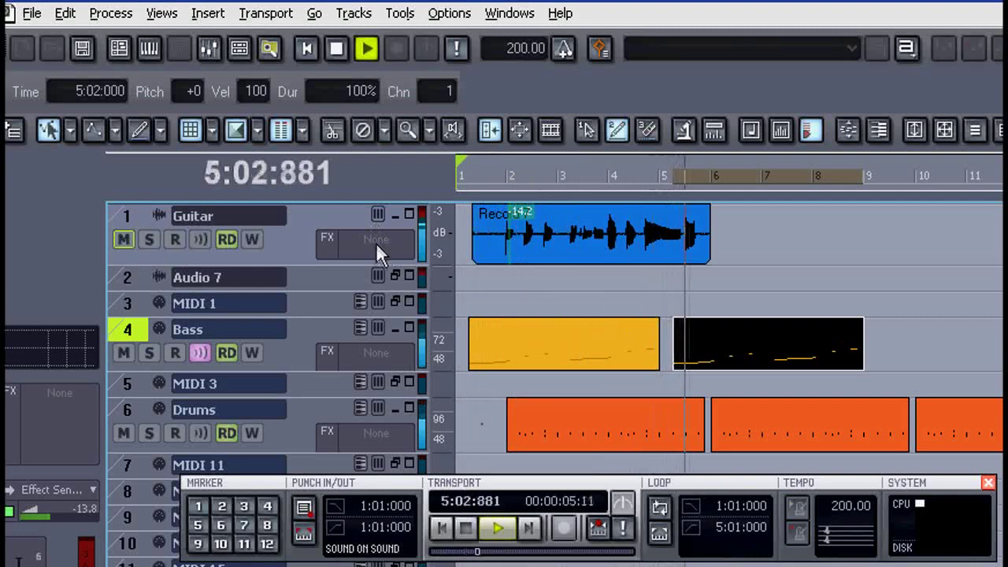
key(space)
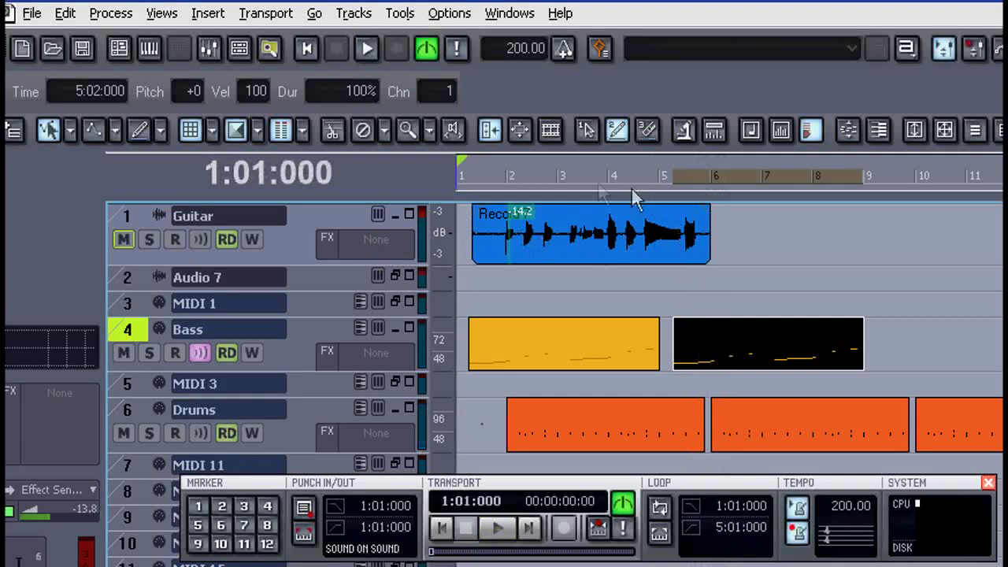
Select the Guitar clip, time-select bars 2–6, and Ctrl-drag a copy to start at bar 6.
click(507, 219)
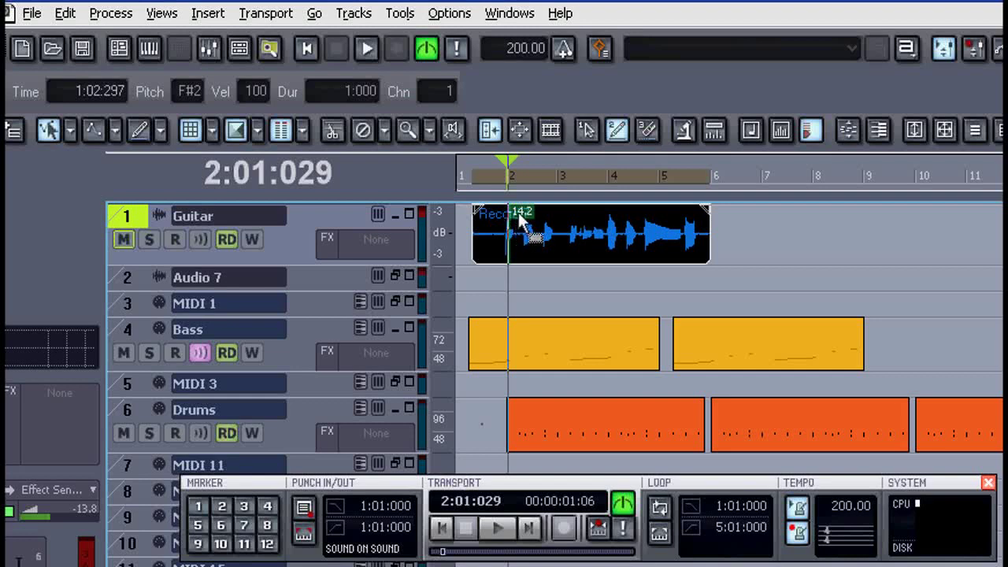
key(ctrl+Right)
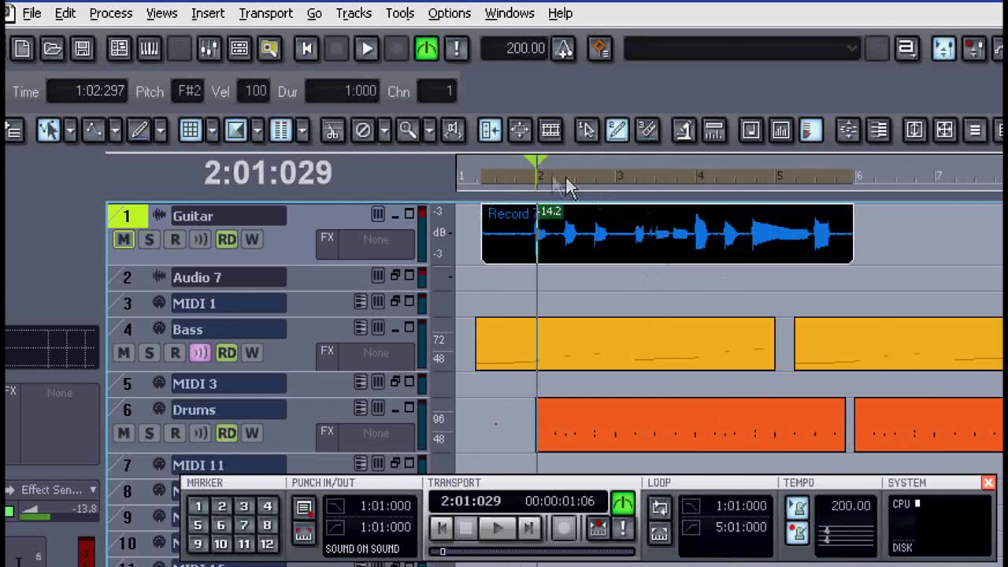
drag(536, 175, 700, 191)
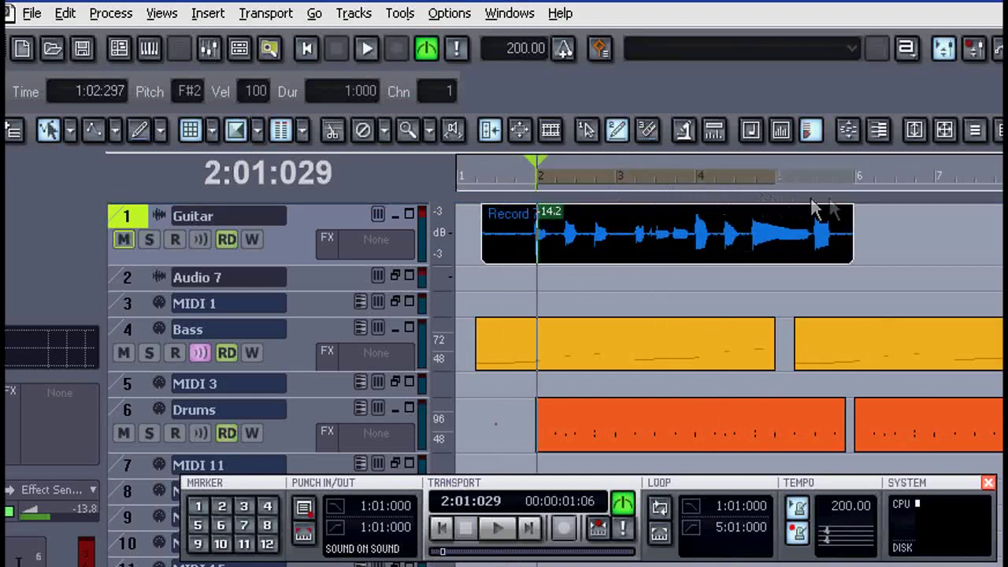
drag(815, 209, 837, 202)
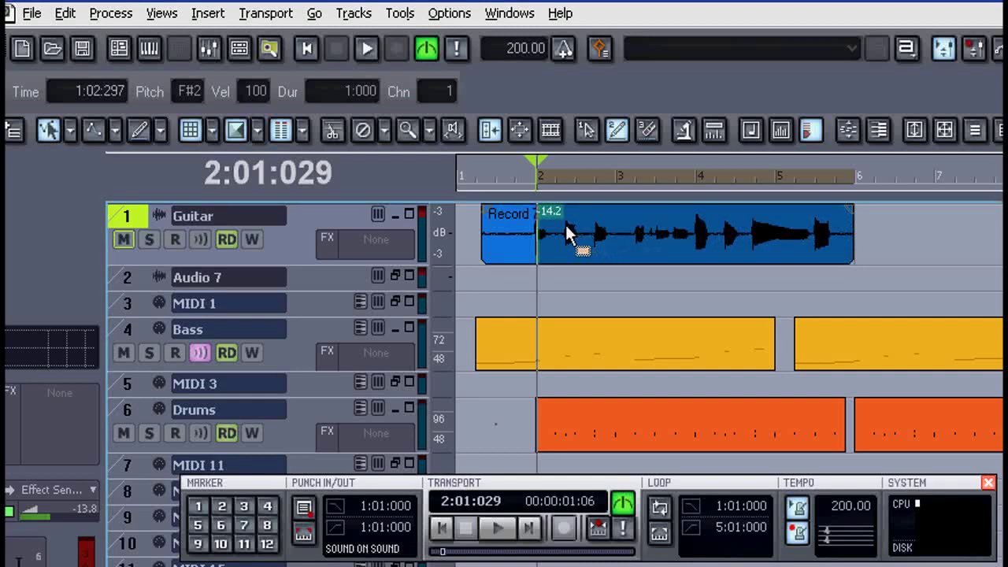
drag(567, 234, 887, 242)
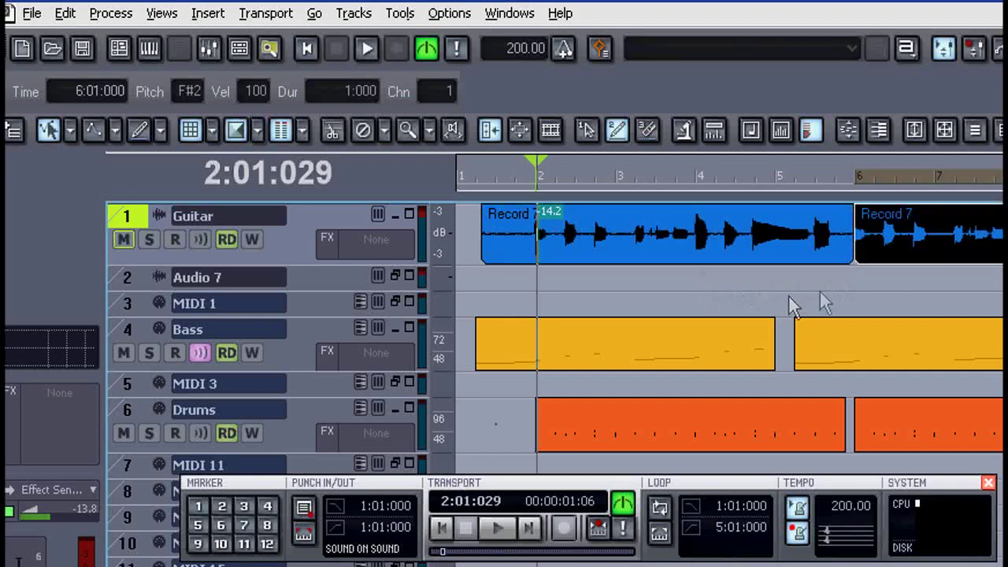
Zoom in at bar 6, trim the guitar copy's start edge, then replay from the song start.
click(855, 174)
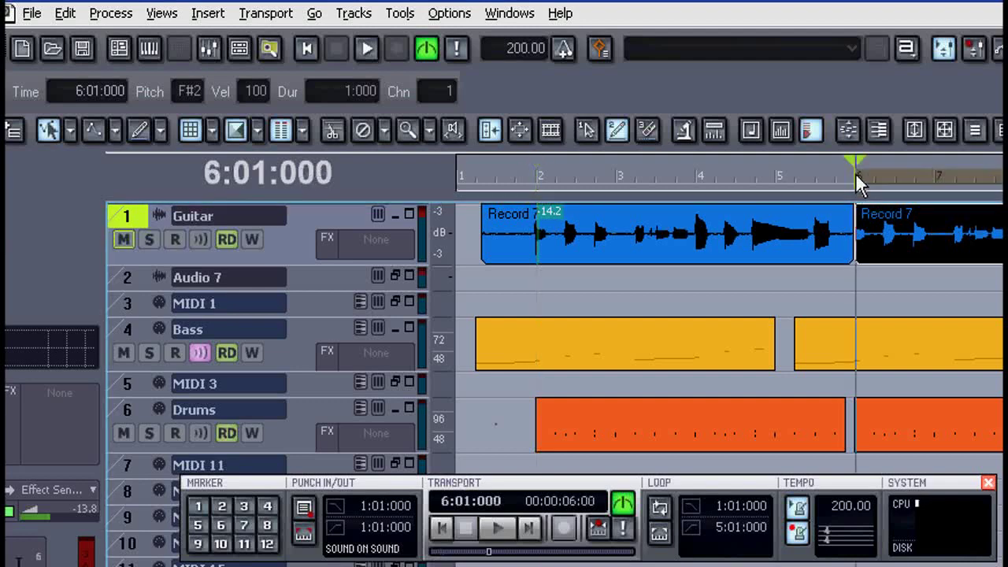
key(ctrl+Right)
key(ctrl+Right)
key(ctrl+Right)
key(ctrl+Right)
key(ctrl+Right)
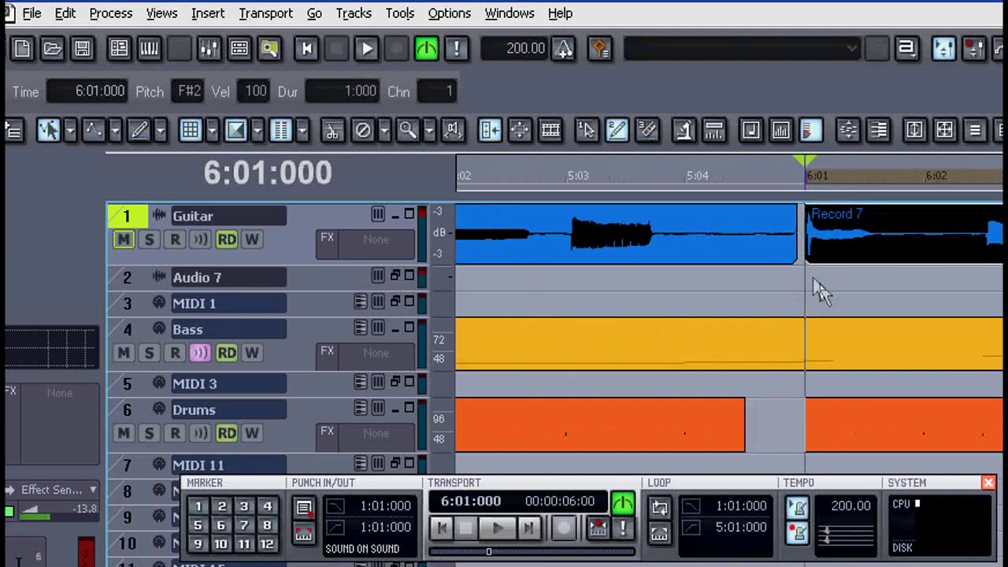
key(ctrl+Right)
key(ctrl+Right)
key(ctrl+Right)
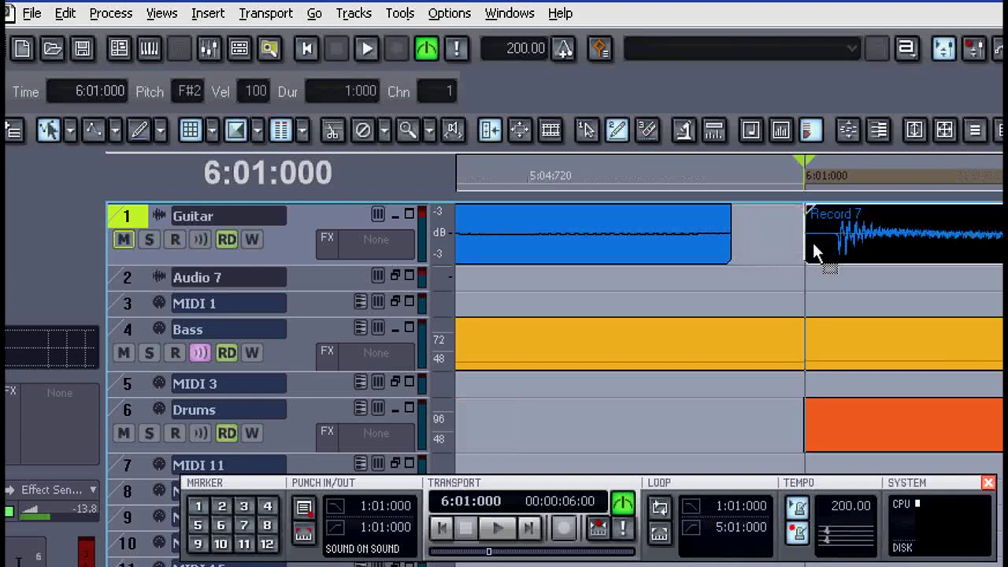
mouse_move(803, 243)
mouse_down()
mouse_move(756, 247)
mouse_move(792, 248)
mouse_up()
key(ctrl+Left)
key(ctrl+Left)
key(ctrl+Left)
key(ctrl+Left)
key(ctrl+Left)
key(ctrl+Left)
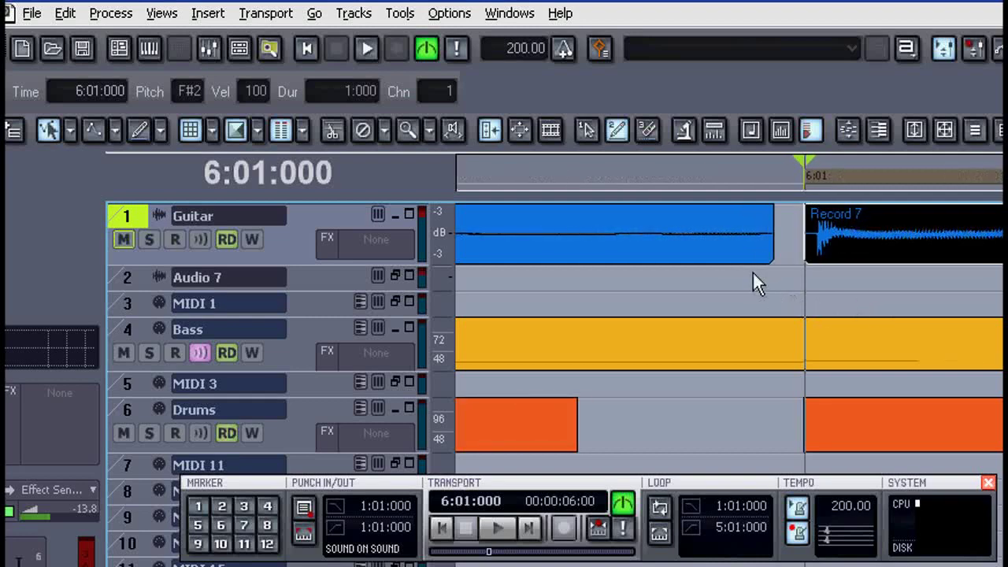
click(463, 178)
key(space)
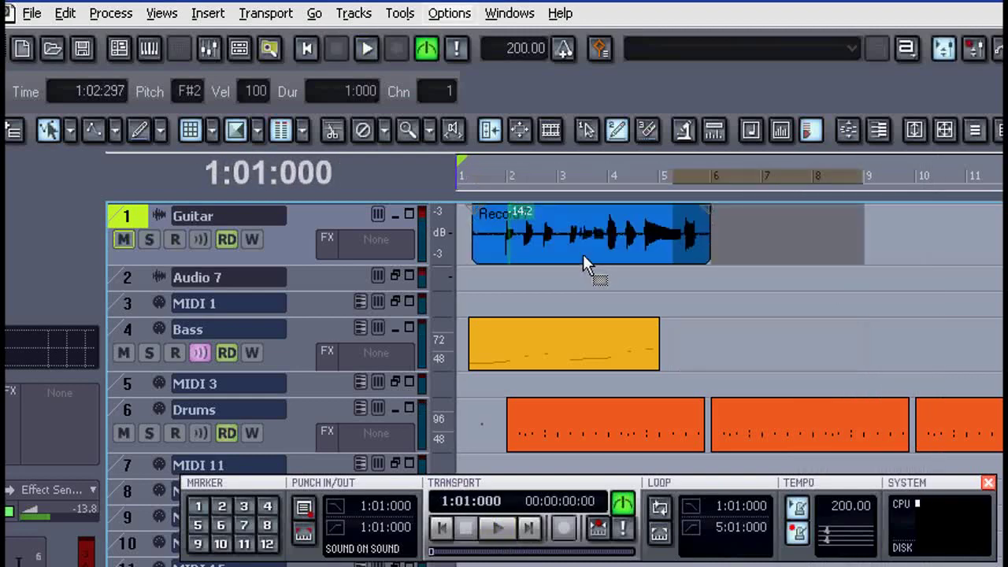
Clear the selection, return to bar 1, and briefly play and stop the arrangement.
click(555, 286)
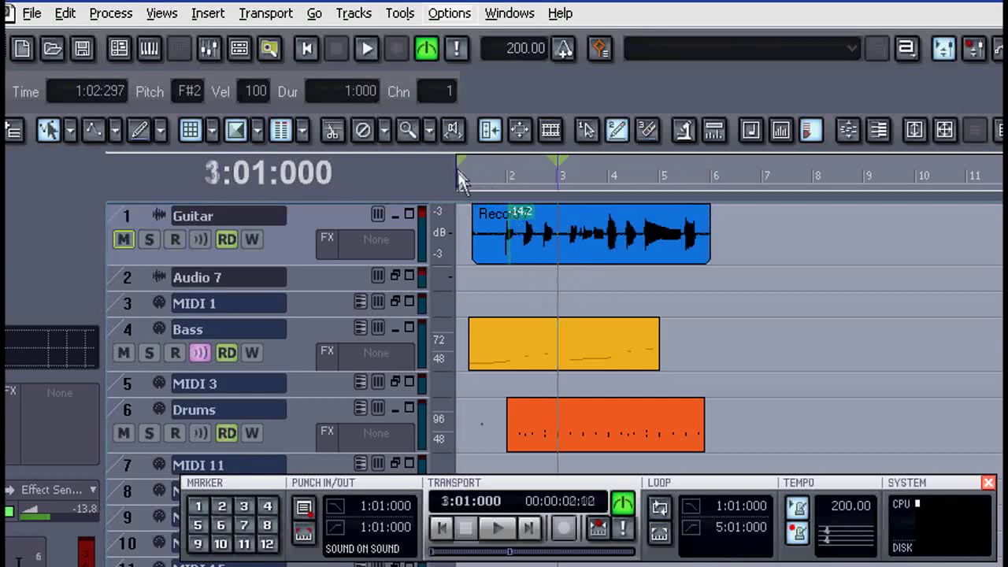
click(462, 181)
key(space)
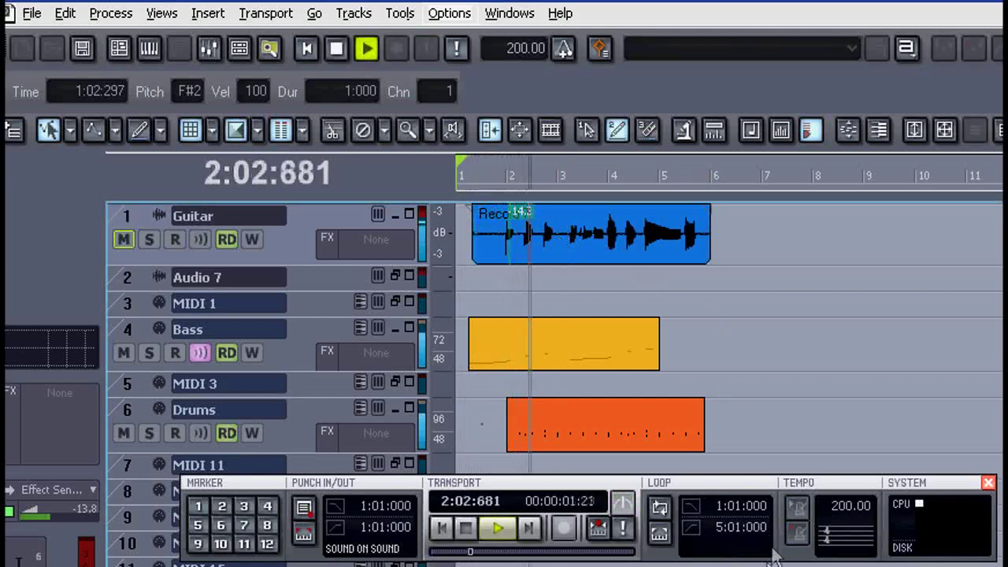
key(space)
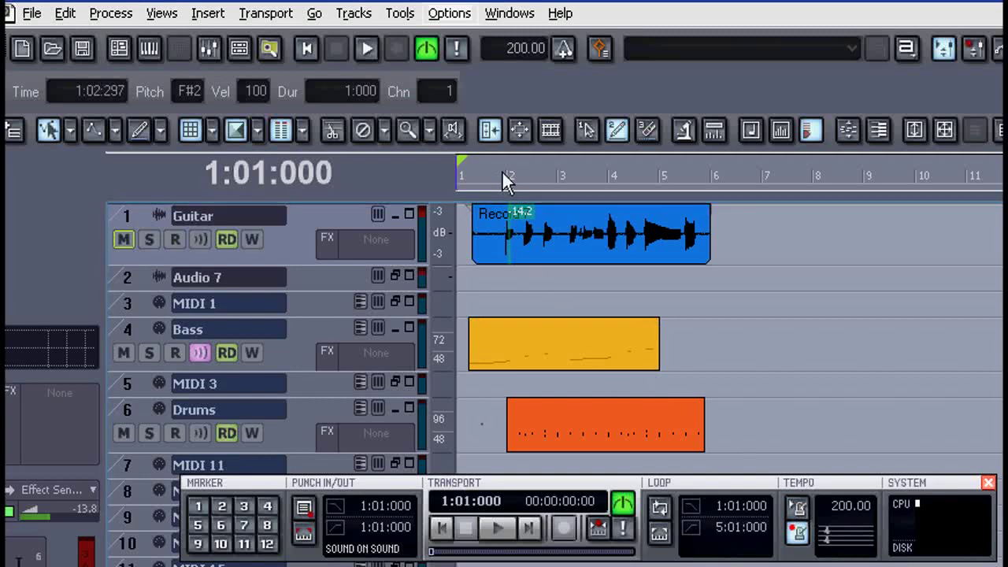
Select bars 1–2 on the Bass track and Ctrl-drag the copy to bar 5.
drag(502, 171, 449, 180)
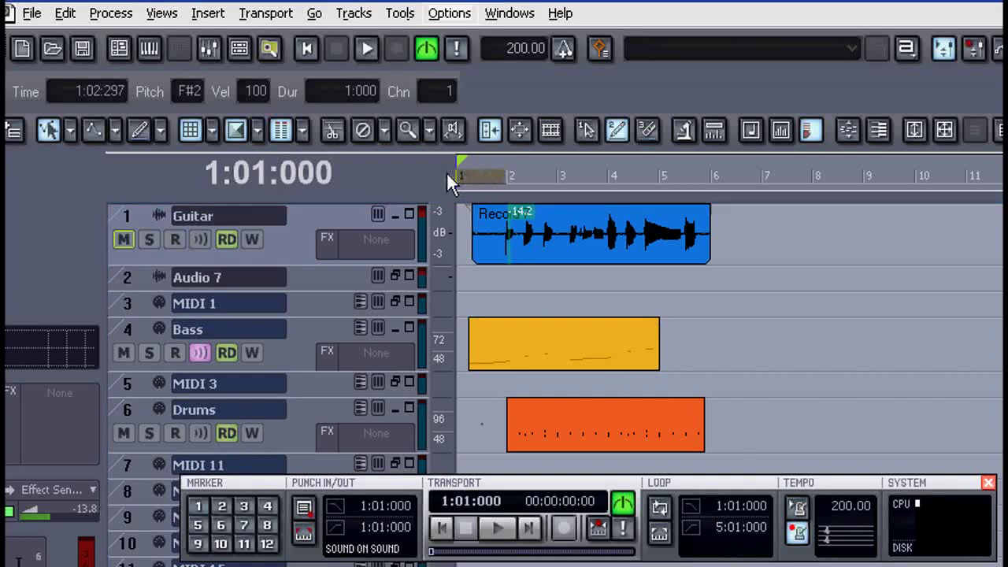
click(119, 330)
drag(481, 347, 697, 365)
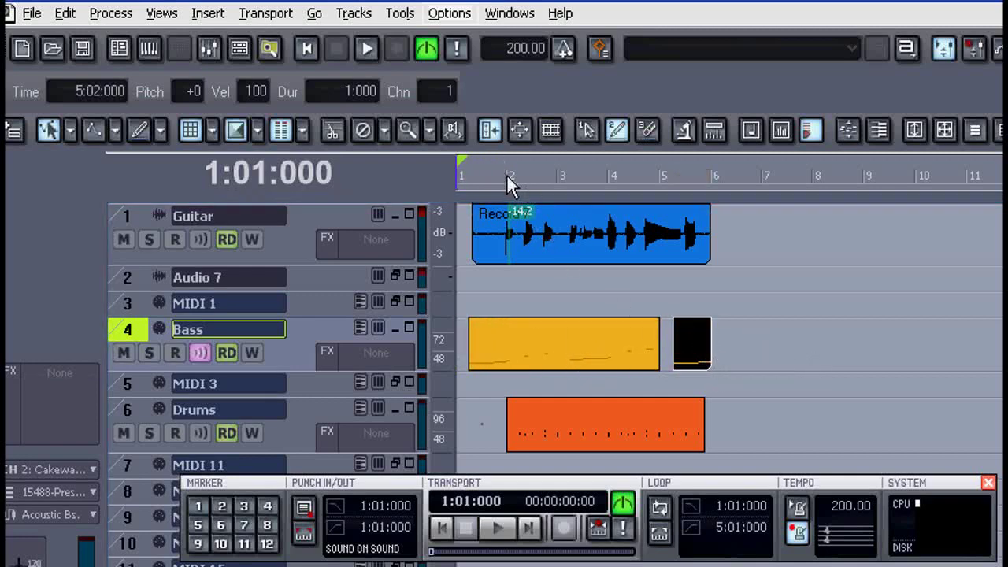
Copy bars 2–6 of tracks 1–6 to bars 6–10, then play back the arrangement.
drag(506, 174, 608, 176)
drag(634, 216, 686, 225)
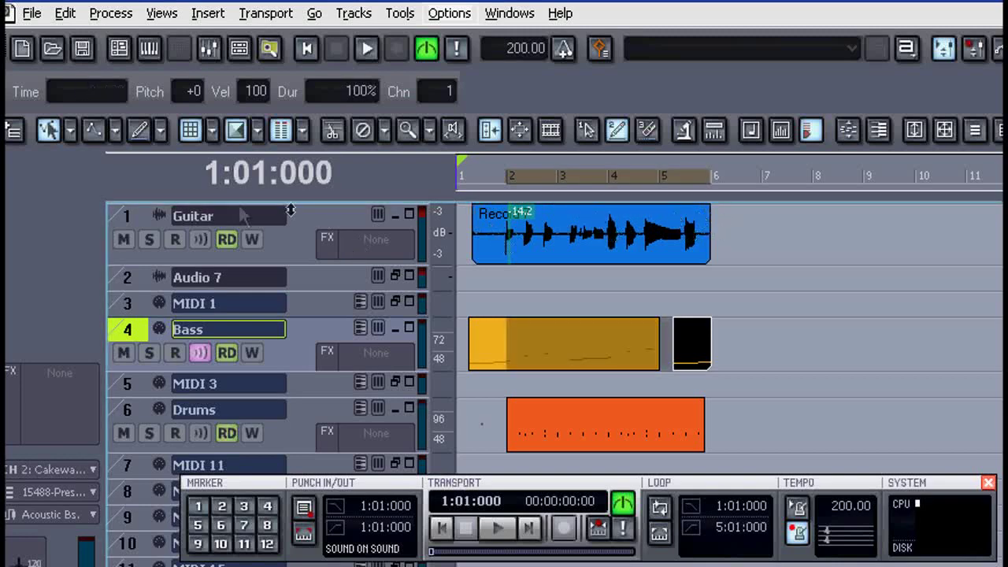
drag(130, 217, 126, 432)
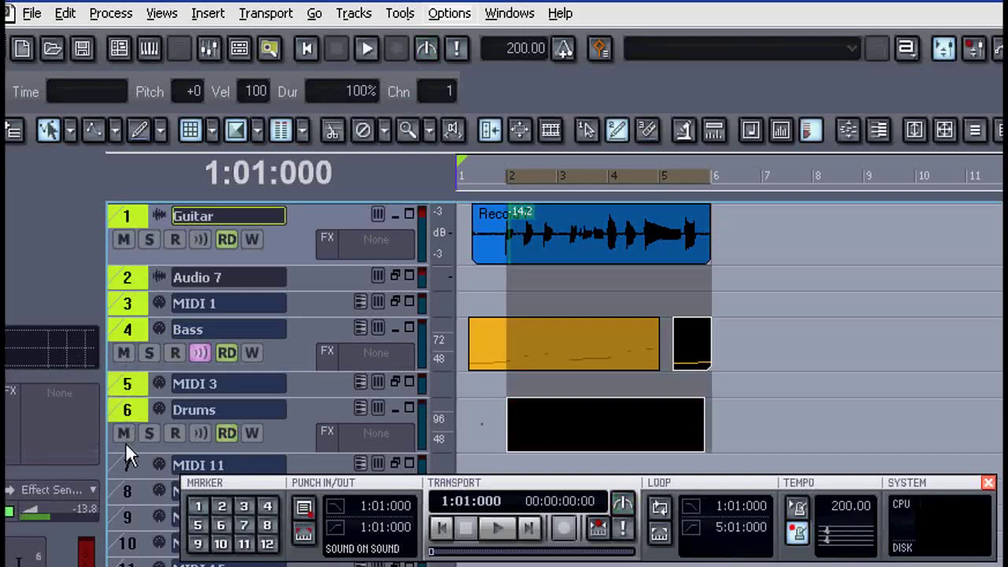
drag(529, 235, 725, 272)
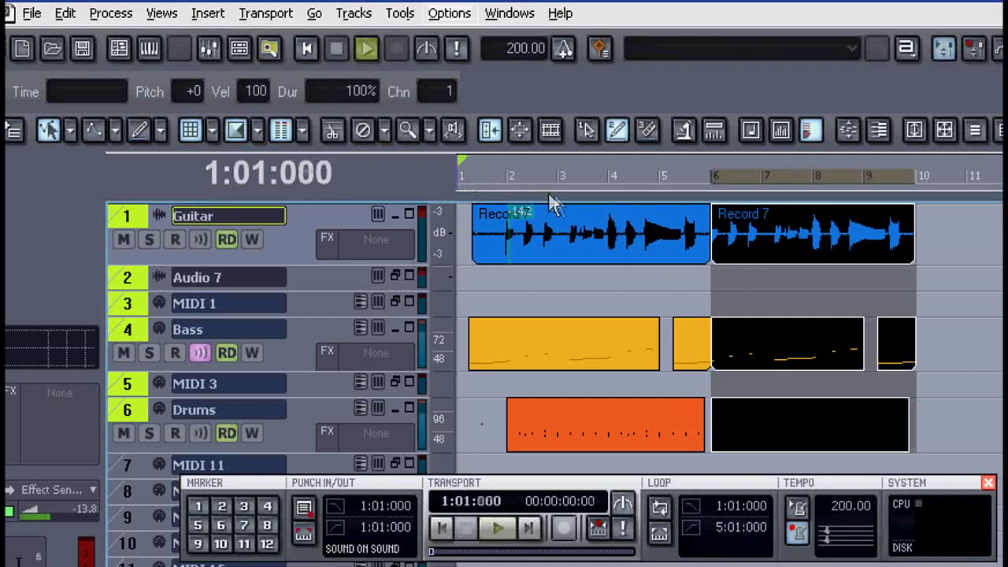
key(space)
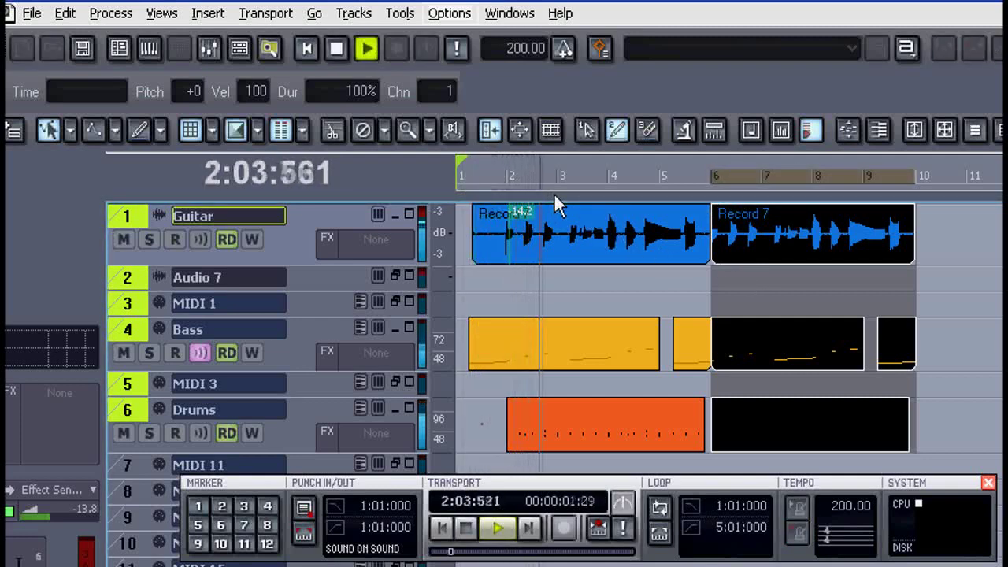